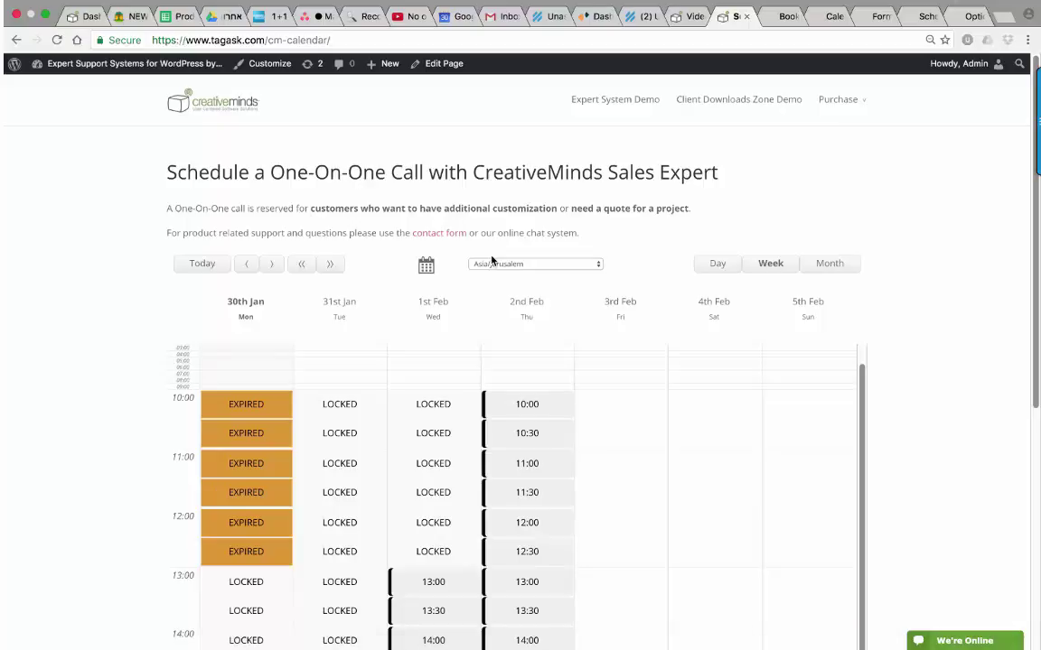
- Review the booking form for the 2 February 12:30 slot, then switch to the admin Bookings list
scroll(542, 276, down, 2)
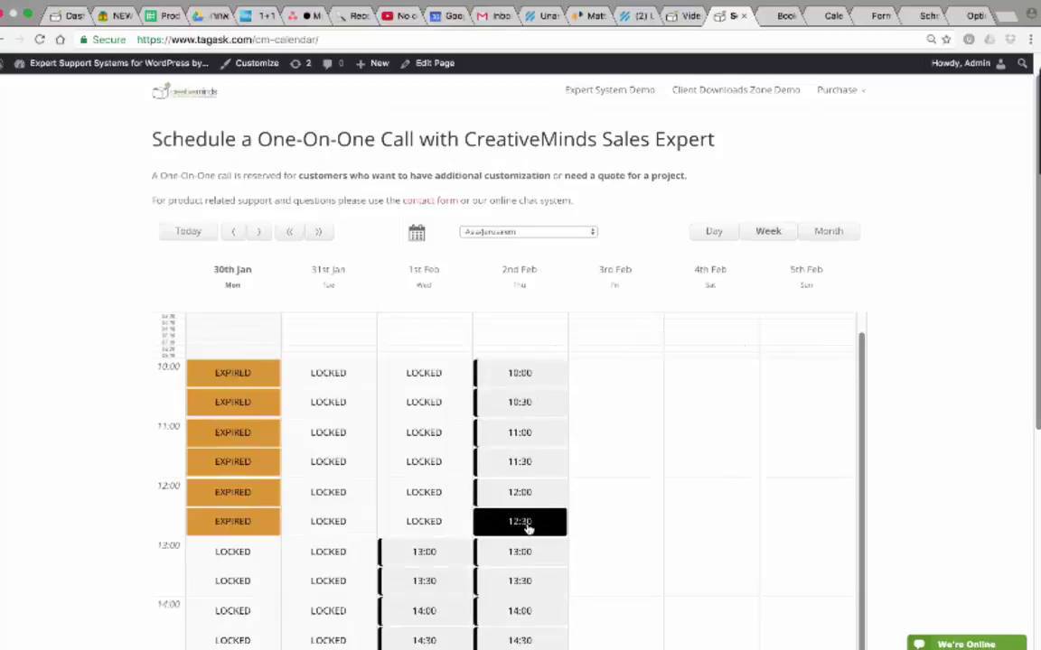
click(527, 524)
scroll(344, 312, down, 4)
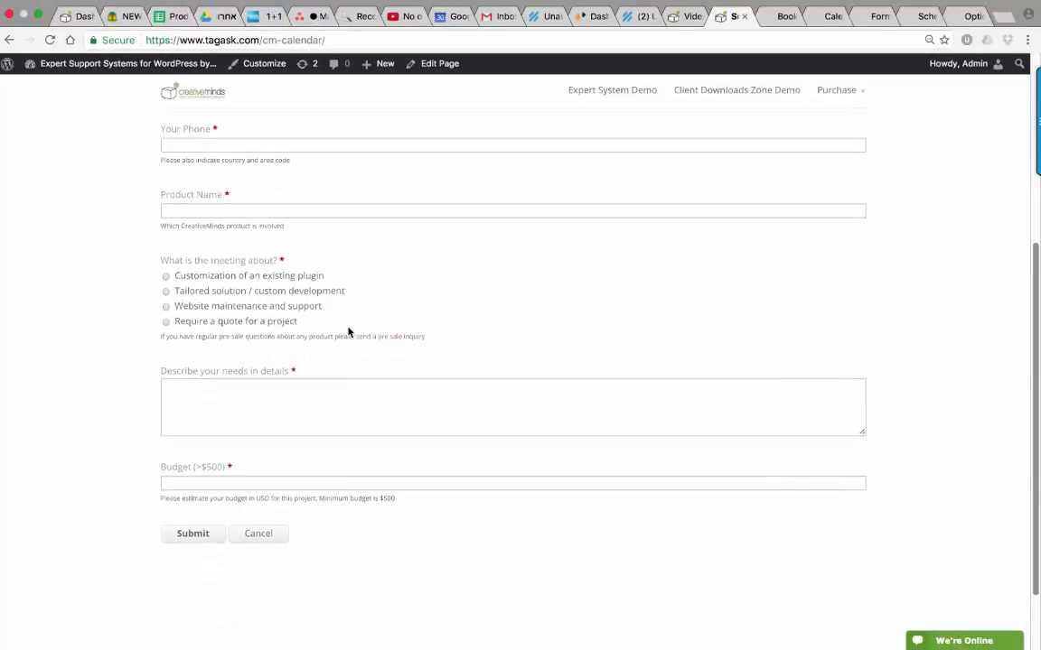
scroll(348, 332, up, 8)
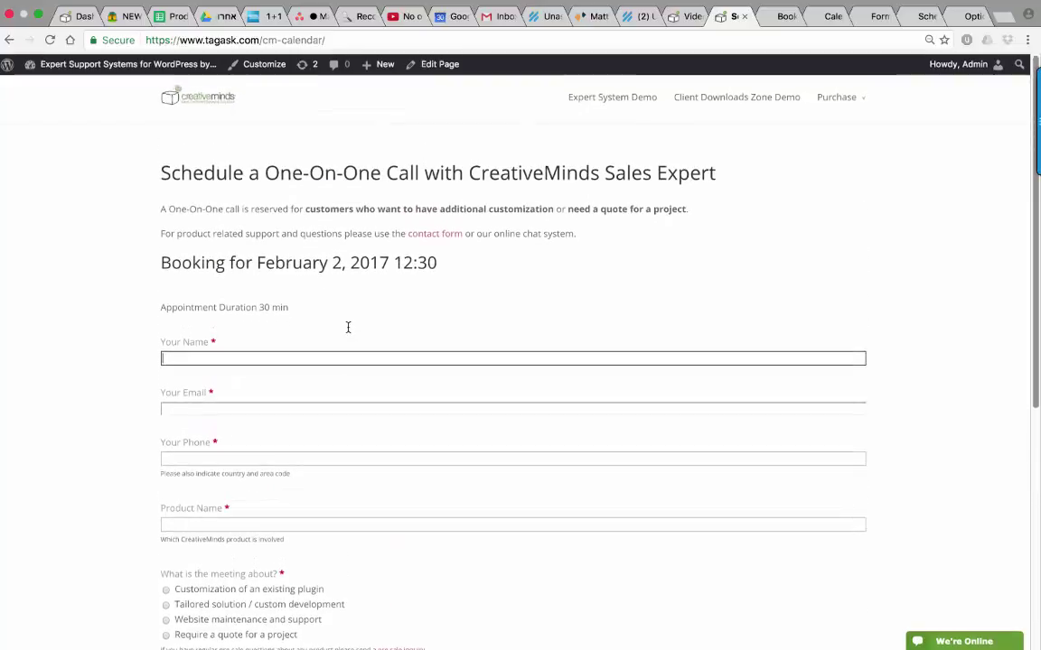
click(780, 17)
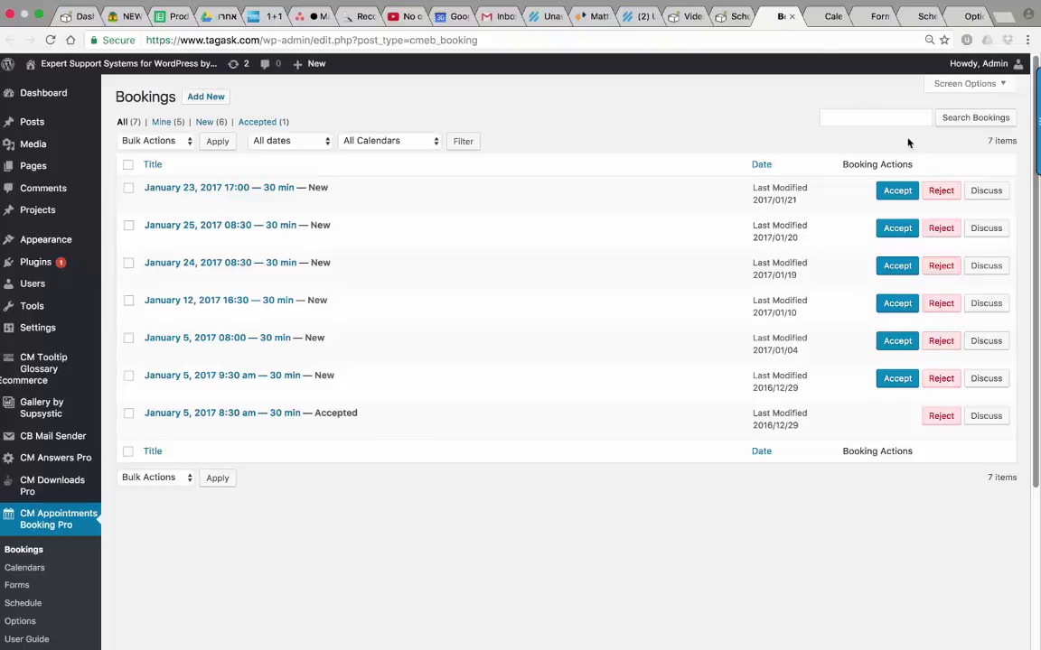
- Open the Discuss email for the January 23 booking
click(984, 191)
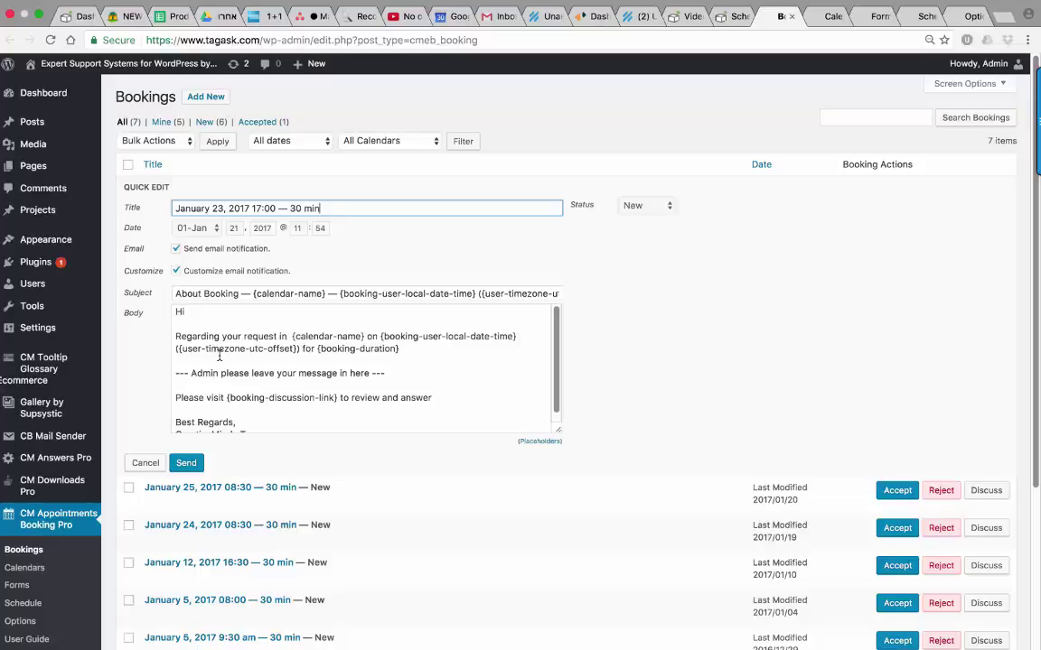
- Switch to the Calendars page listing the CreativeMinds Sales calendar
key(ctrl+Tab)
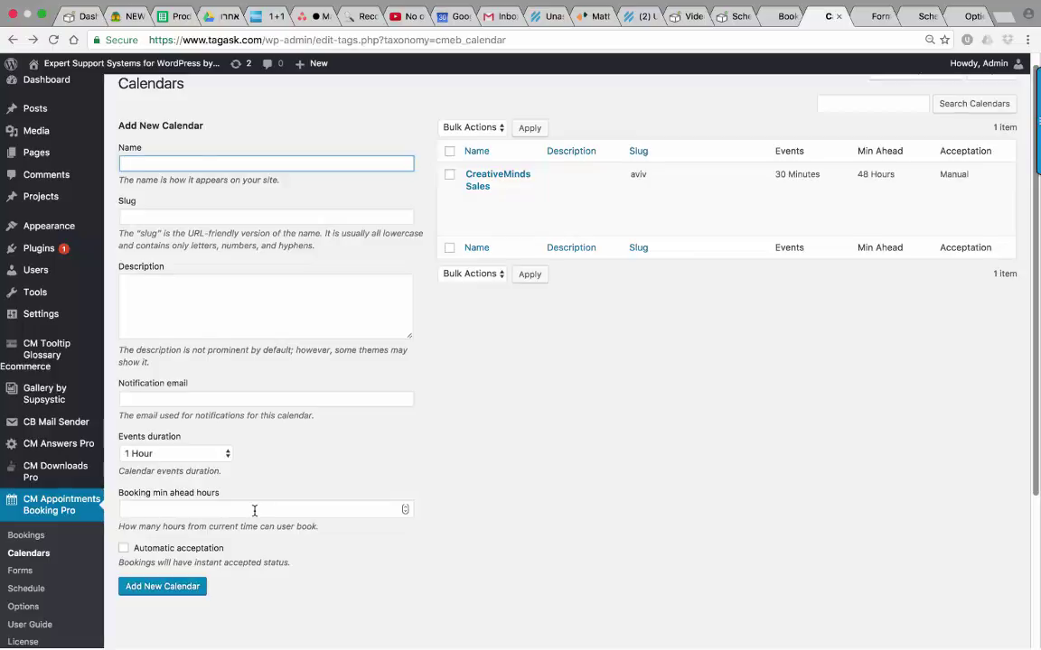
- Switch to the Forms page showing the CreativeMinds Sales form's seven fields
key(ctrl+Tab)
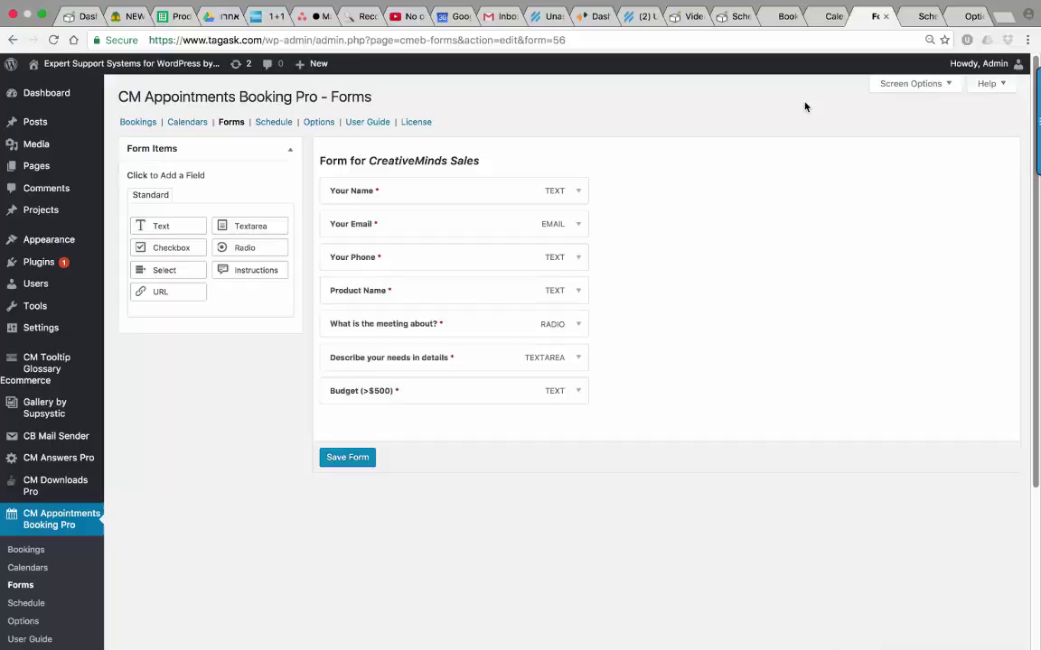
- In the weekly schedule, make Thursday bookable from 05:00 onward
click(919, 23)
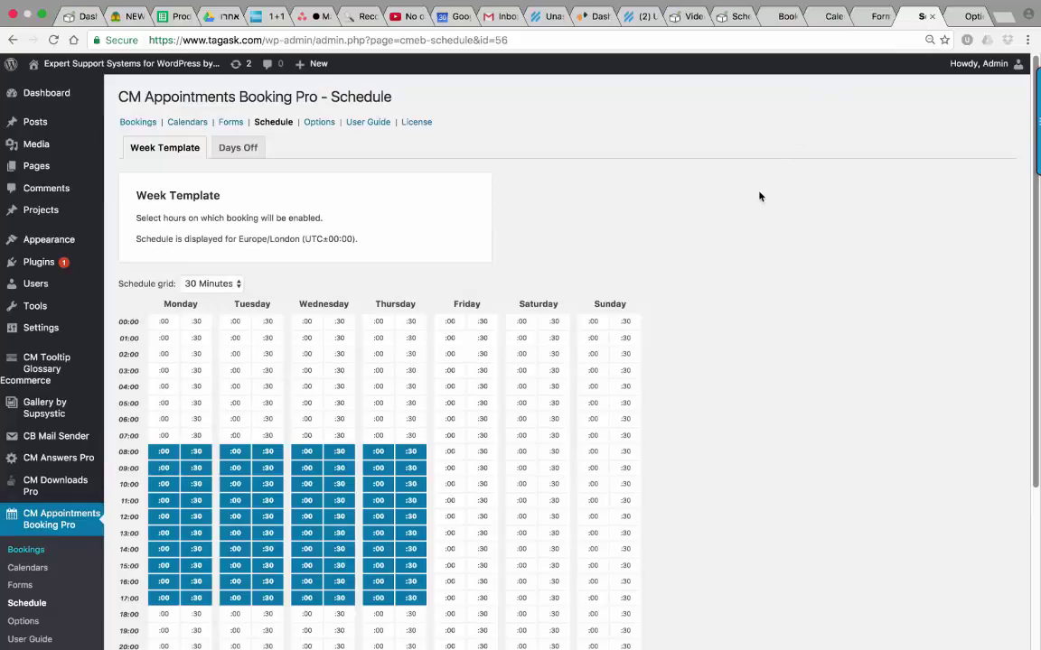
scroll(759, 196, down, 3)
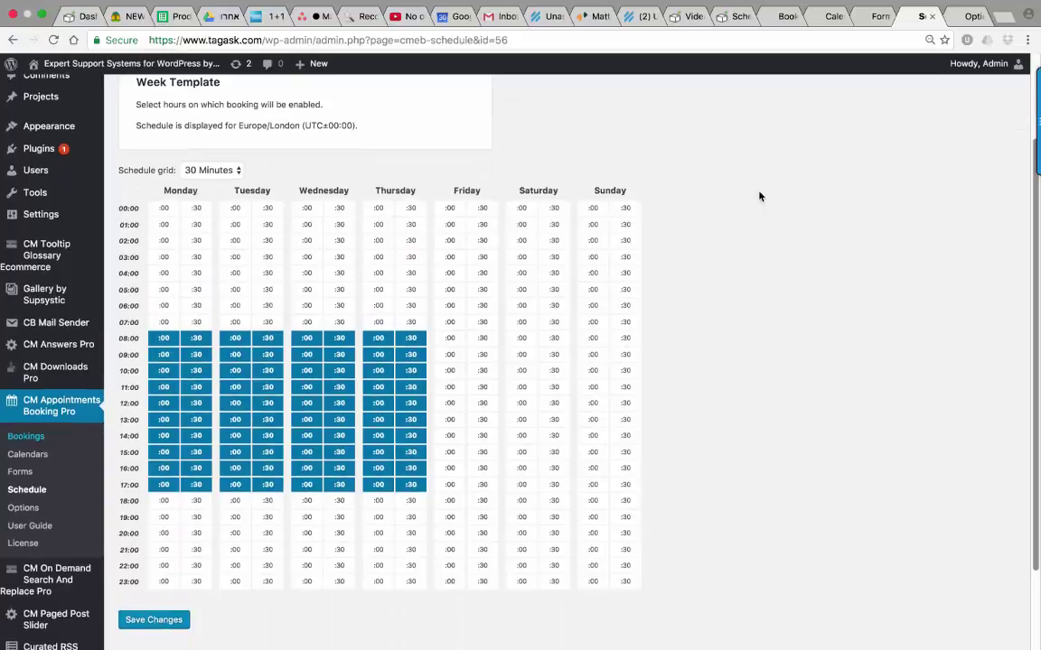
scroll(759, 196, up, 2)
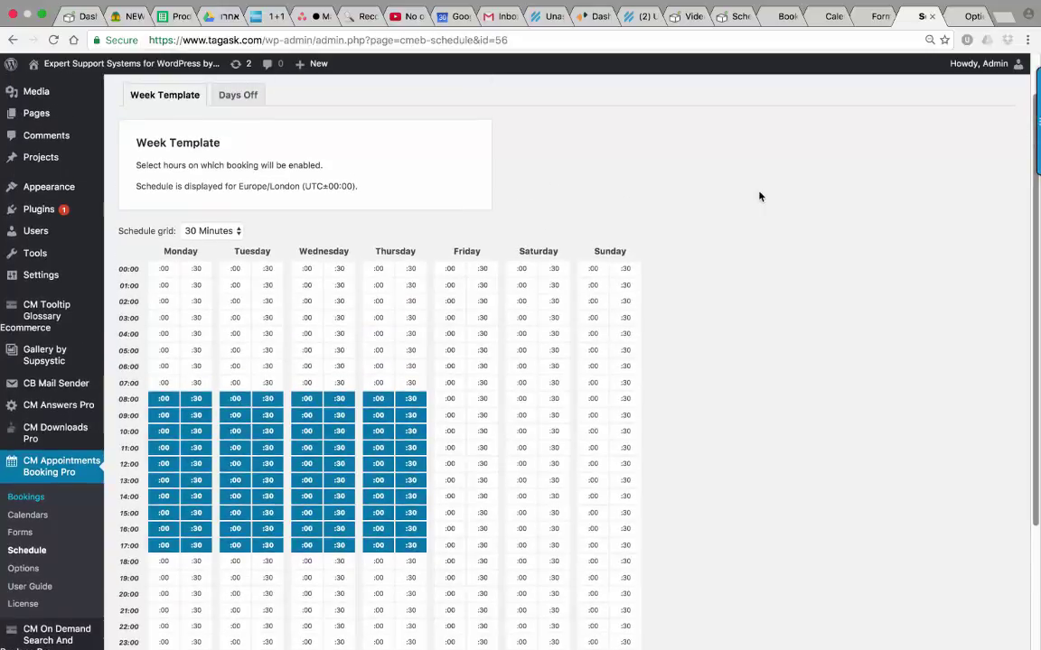
scroll(759, 196, down, 3)
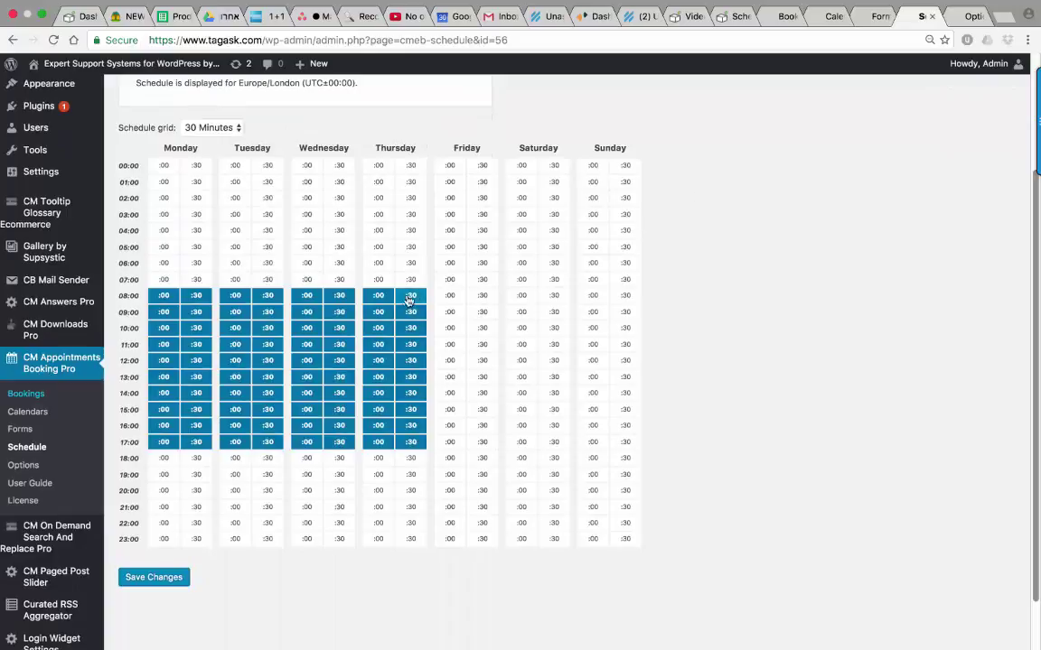
drag(376, 247, 423, 279)
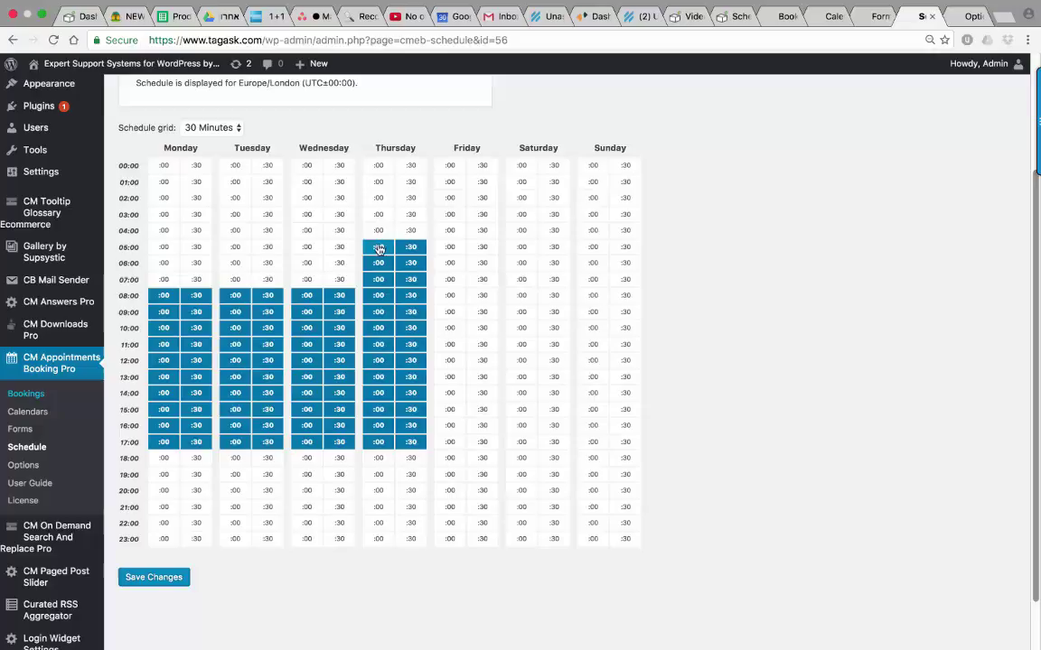
- Add January 31, 2017 as a day off, save, and go to the Options email templates
scroll(427, 267, up, 3)
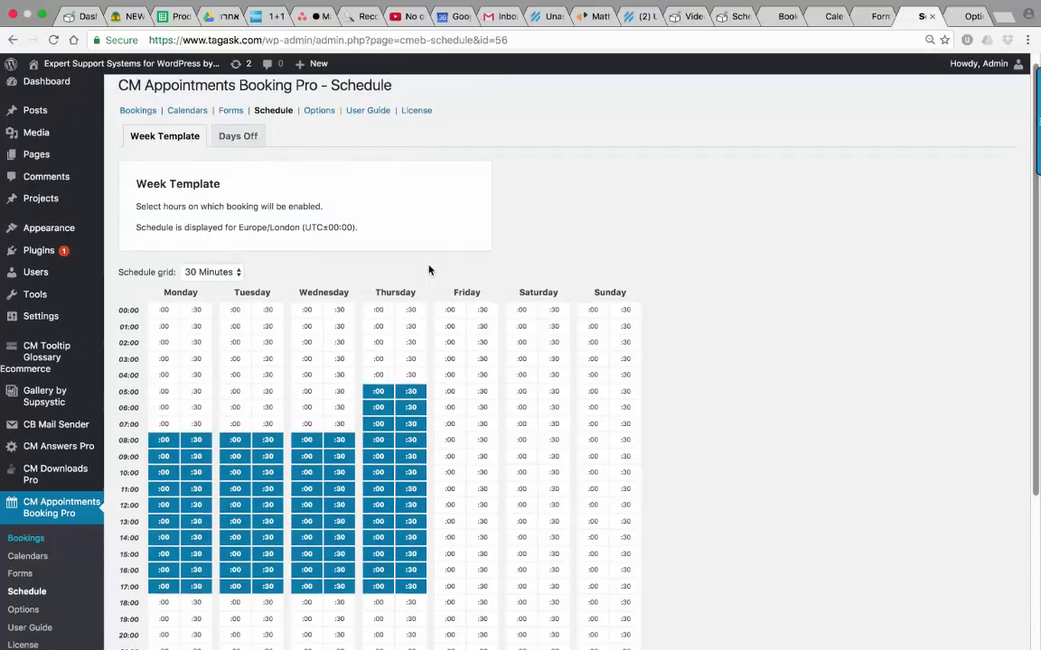
click(224, 139)
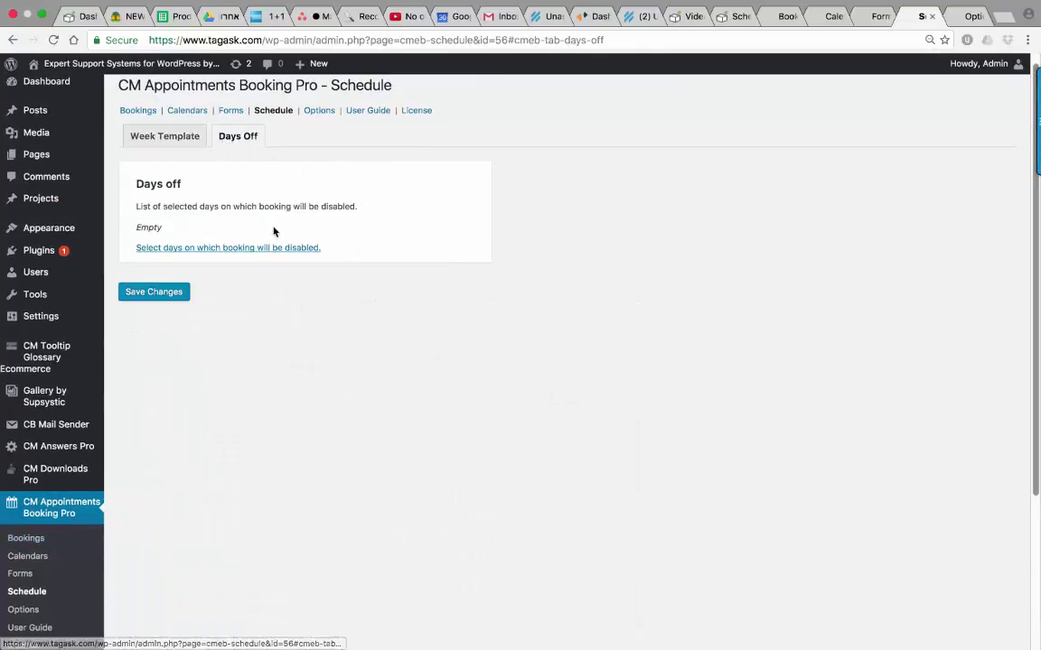
click(282, 248)
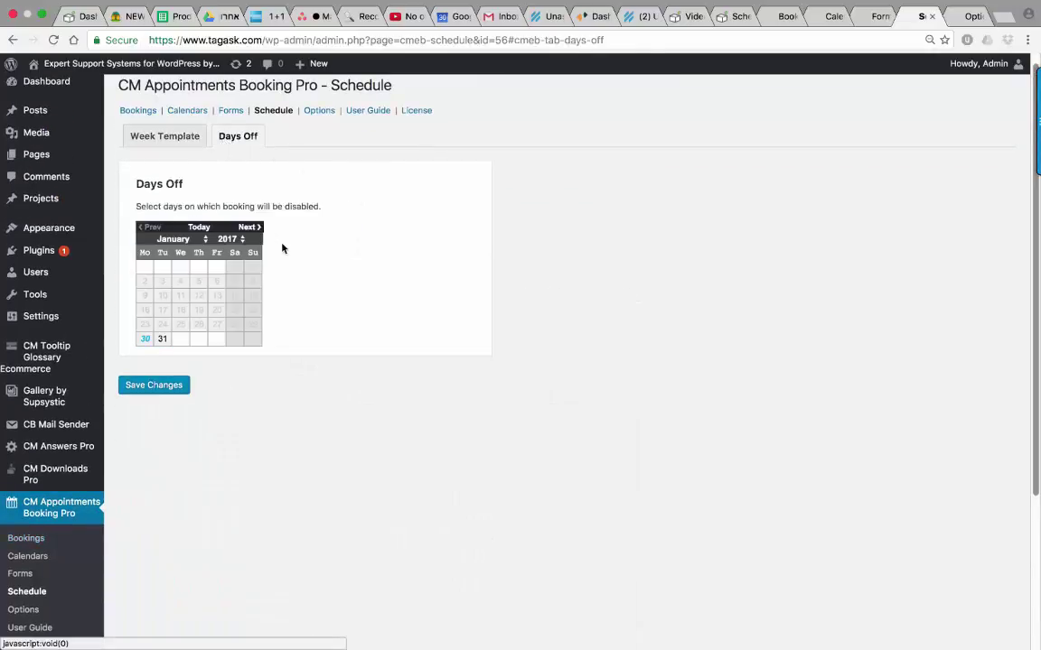
click(162, 341)
click(158, 389)
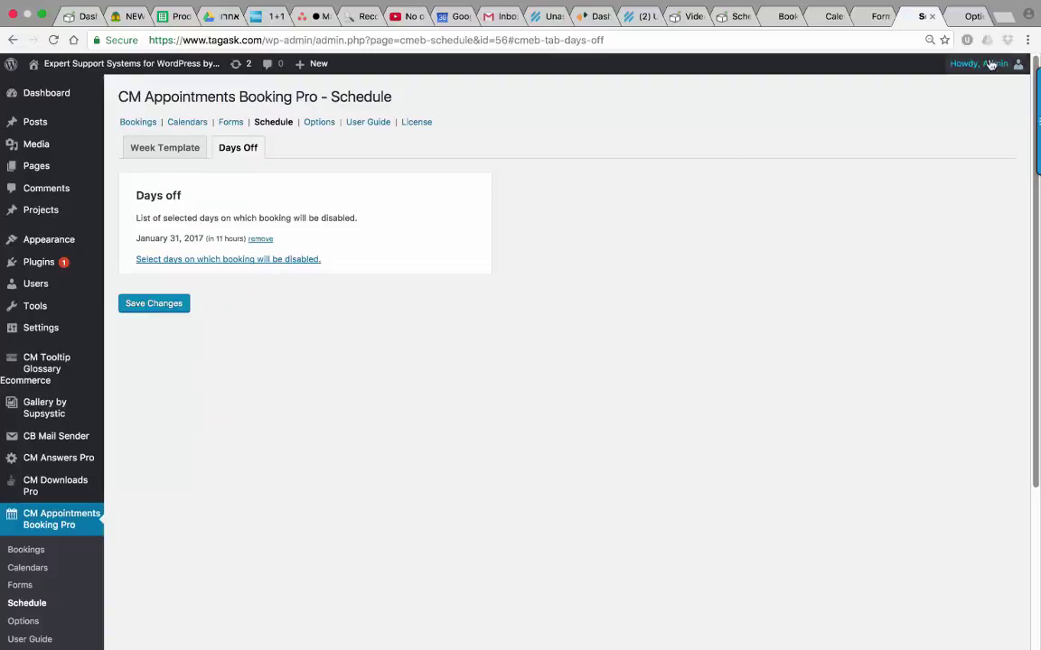
click(962, 18)
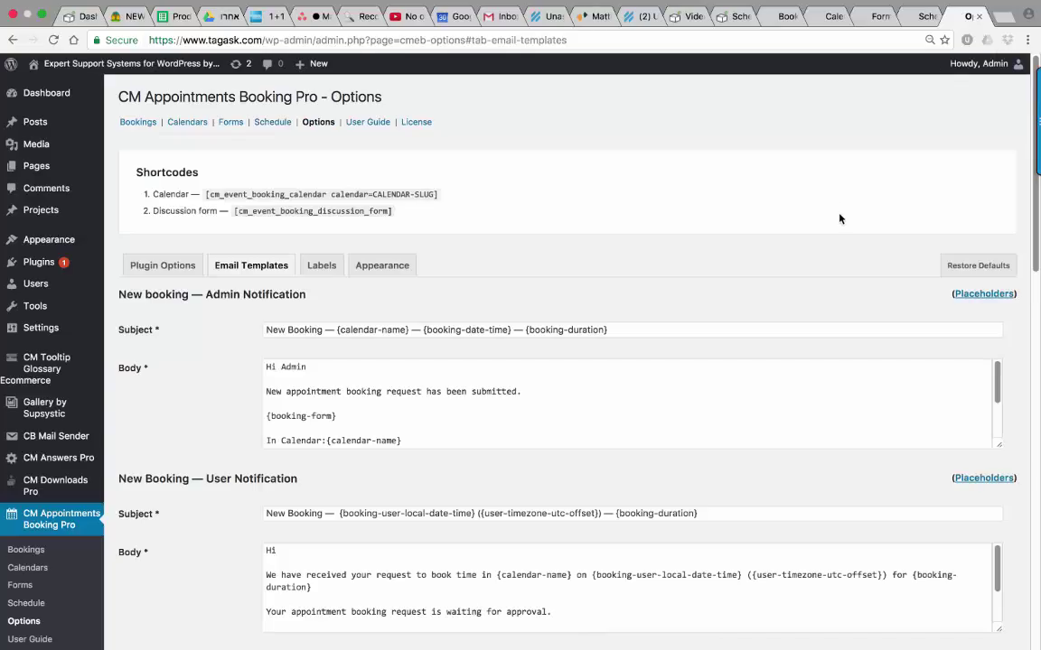
- Scroll through the Email Templates options
scroll(839, 219, down, 2)
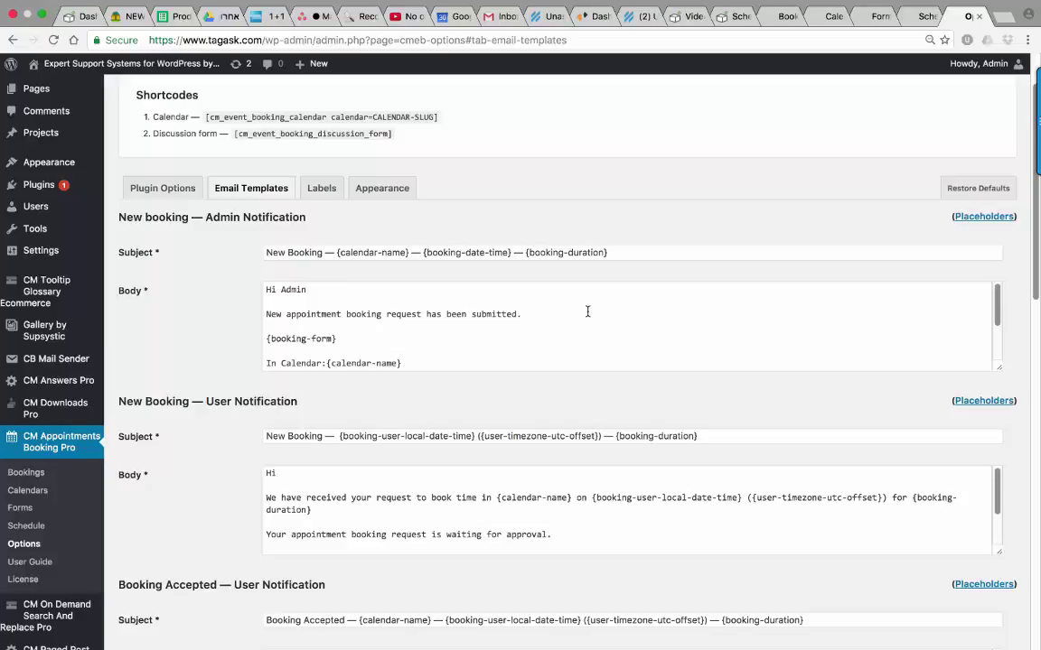
scroll(587, 311, down, 10)
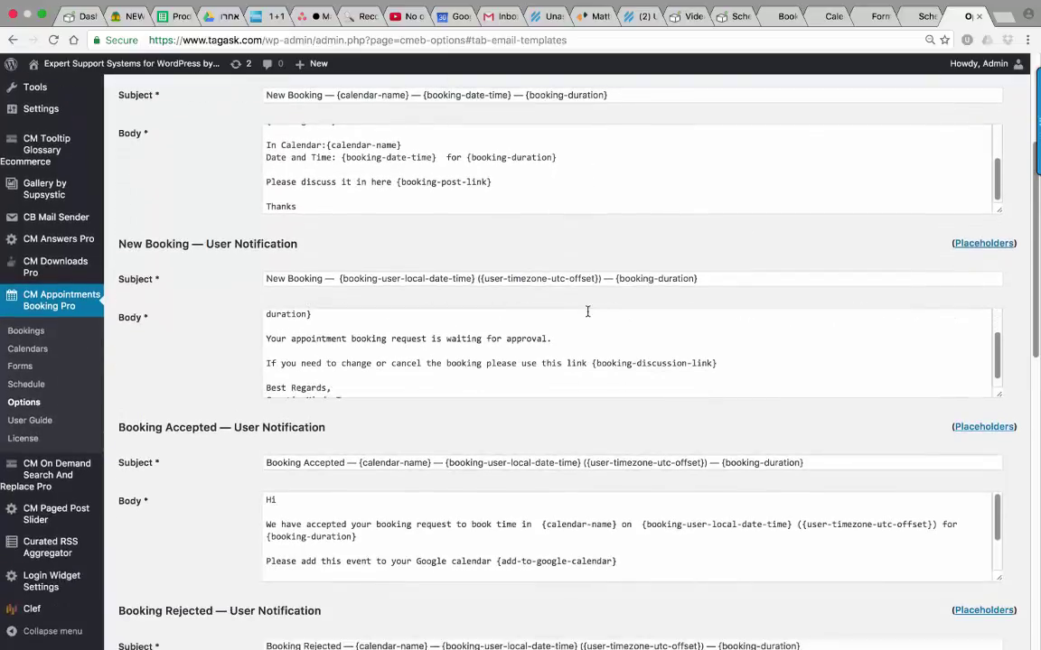
scroll(587, 312, down, 10)
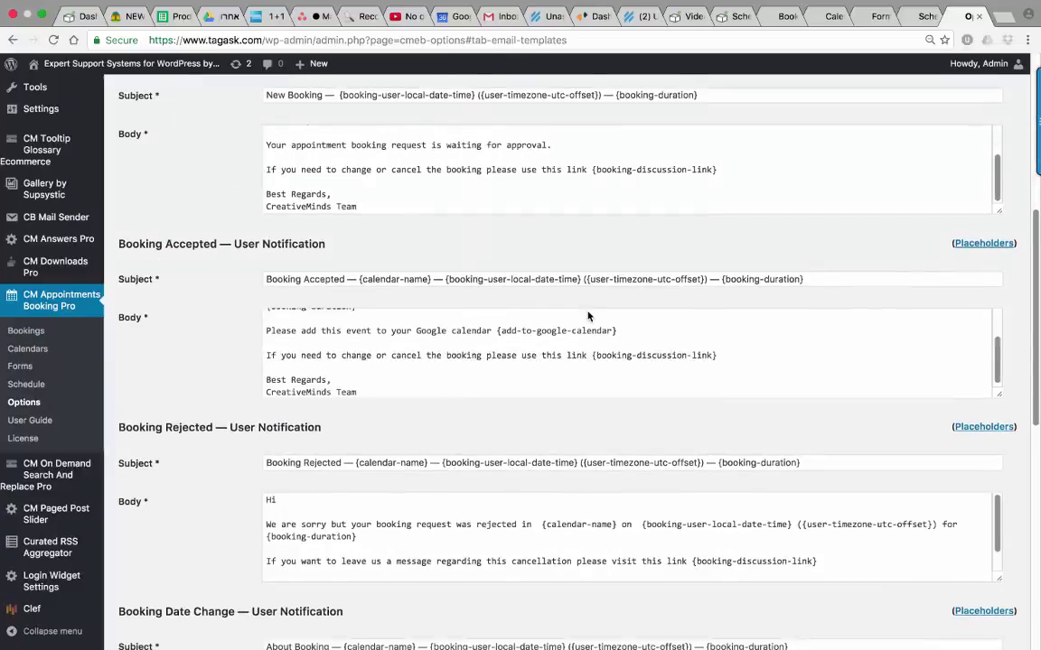
scroll(588, 311, down, 2)
scroll(587, 316, up, 10)
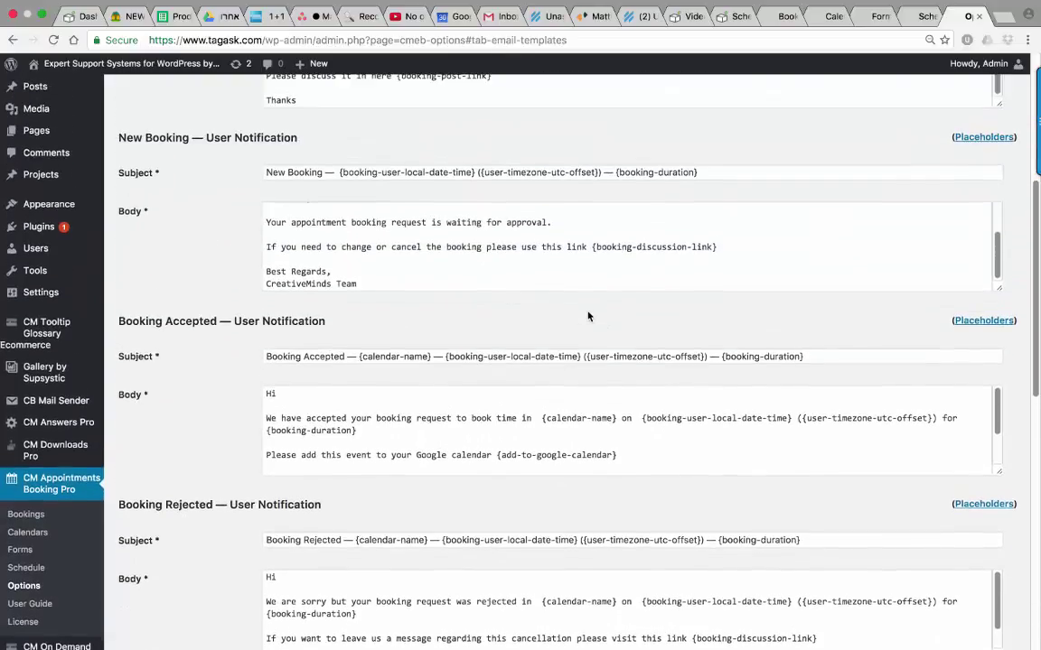
scroll(587, 317, up, 5)
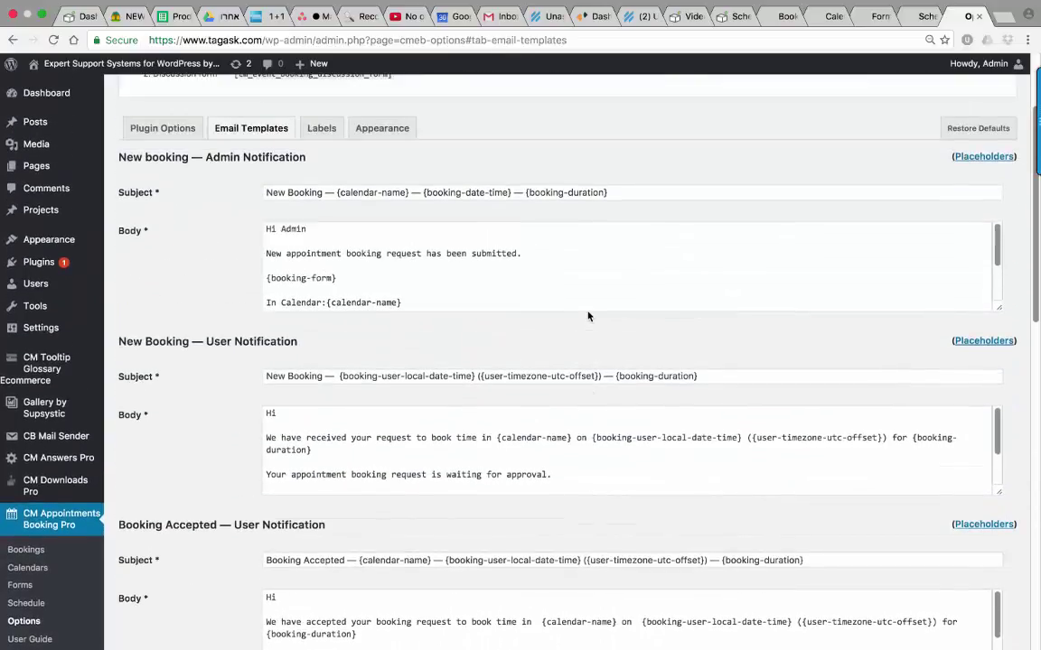
- Browse the Labels settings, then show the Appearance slot colours
click(322, 265)
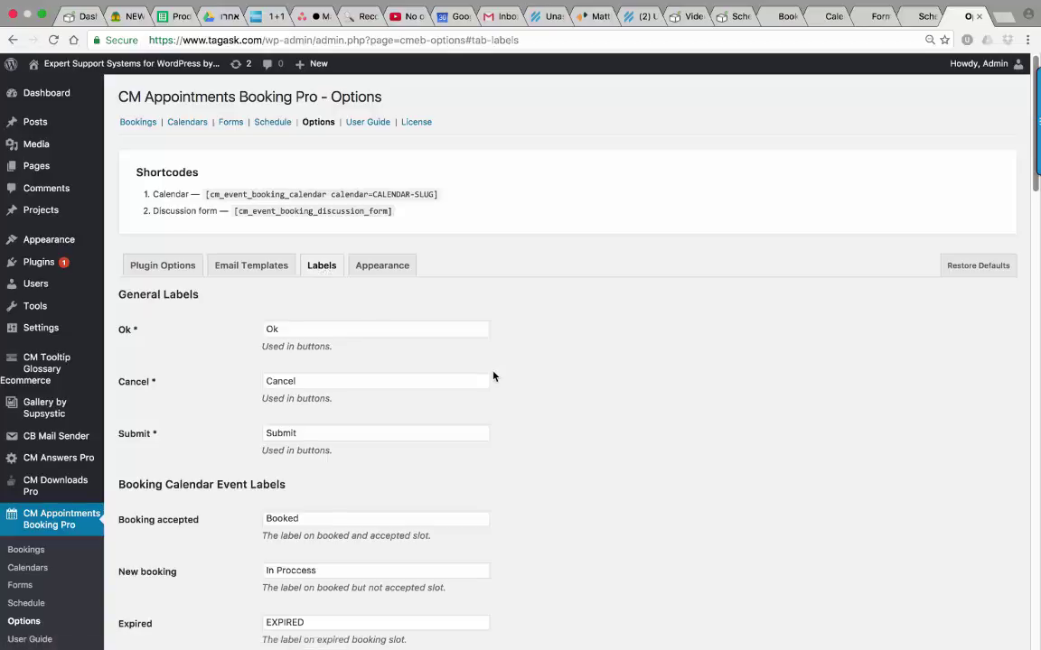
scroll(493, 376, down, 10)
scroll(494, 376, down, 6)
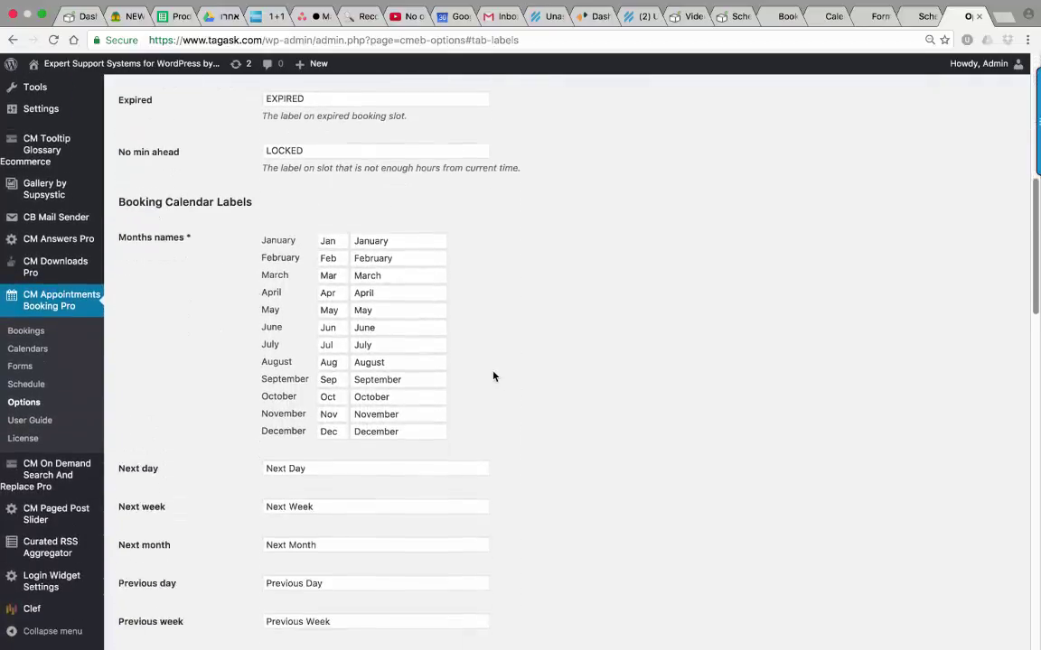
scroll(493, 376, up, 1)
scroll(493, 376, down, 1)
scroll(493, 375, up, 5)
scroll(494, 376, up, 11)
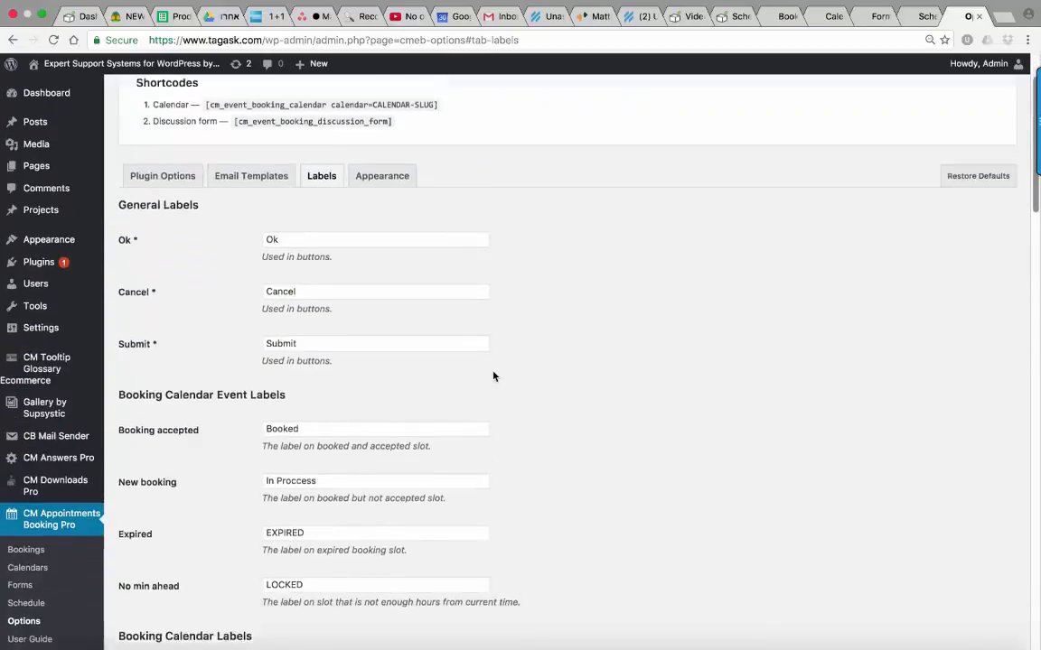
click(379, 266)
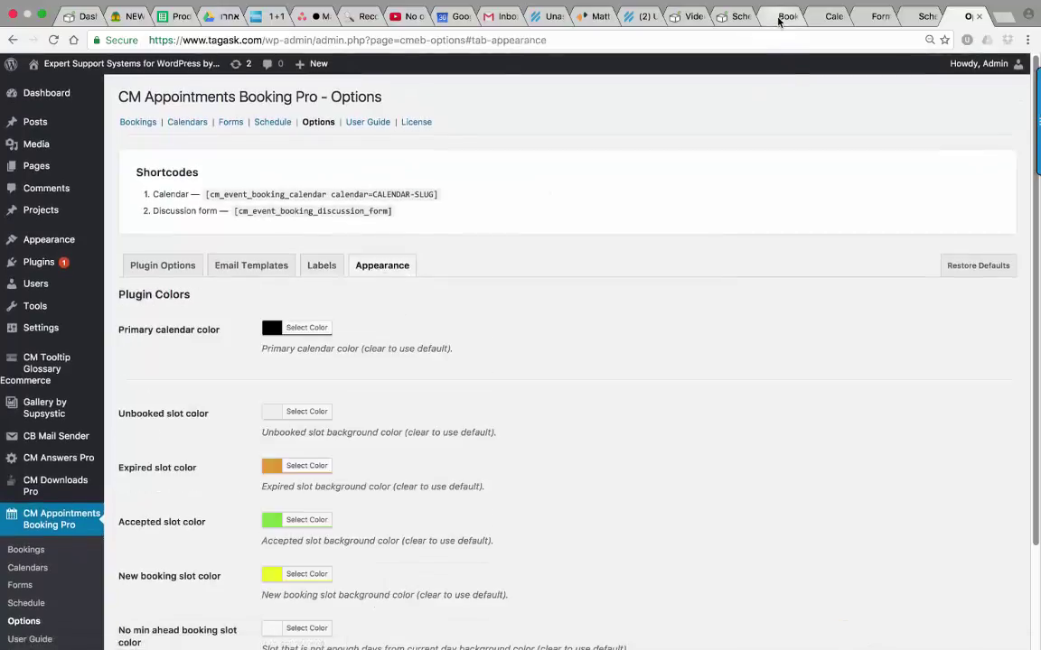
- On the front-end calendar, try Day view, then show February in Month view and open the timezone list
click(733, 16)
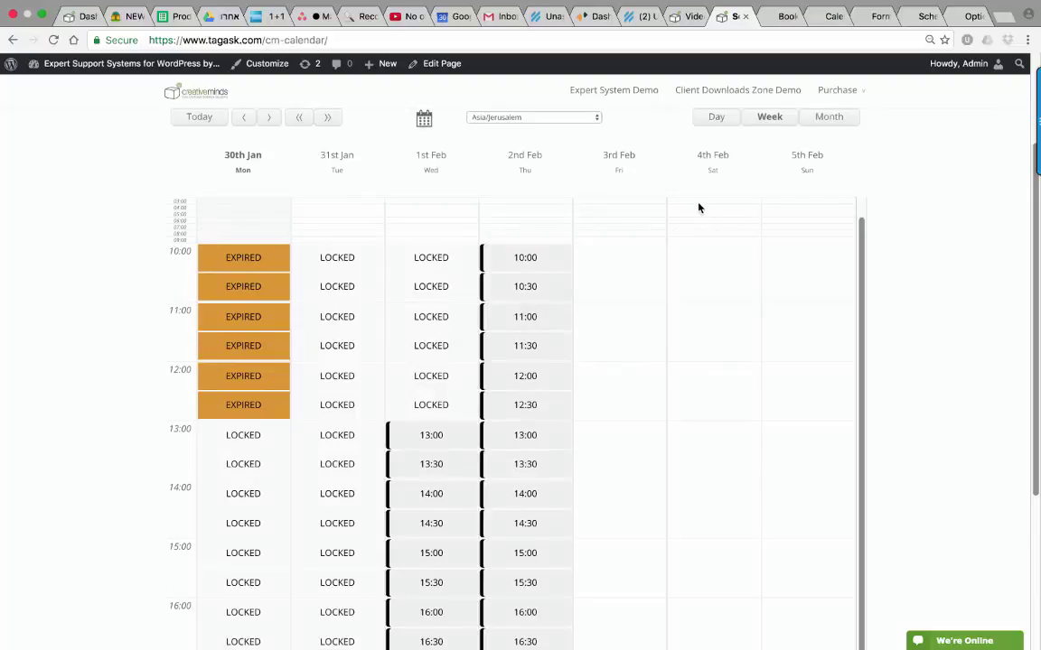
click(716, 118)
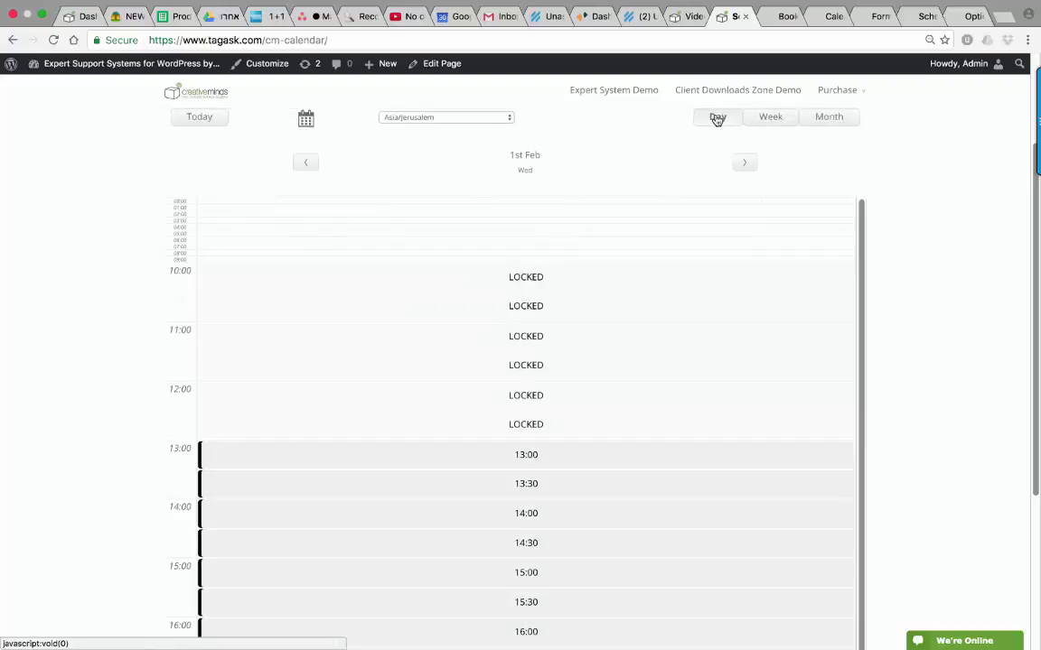
click(824, 117)
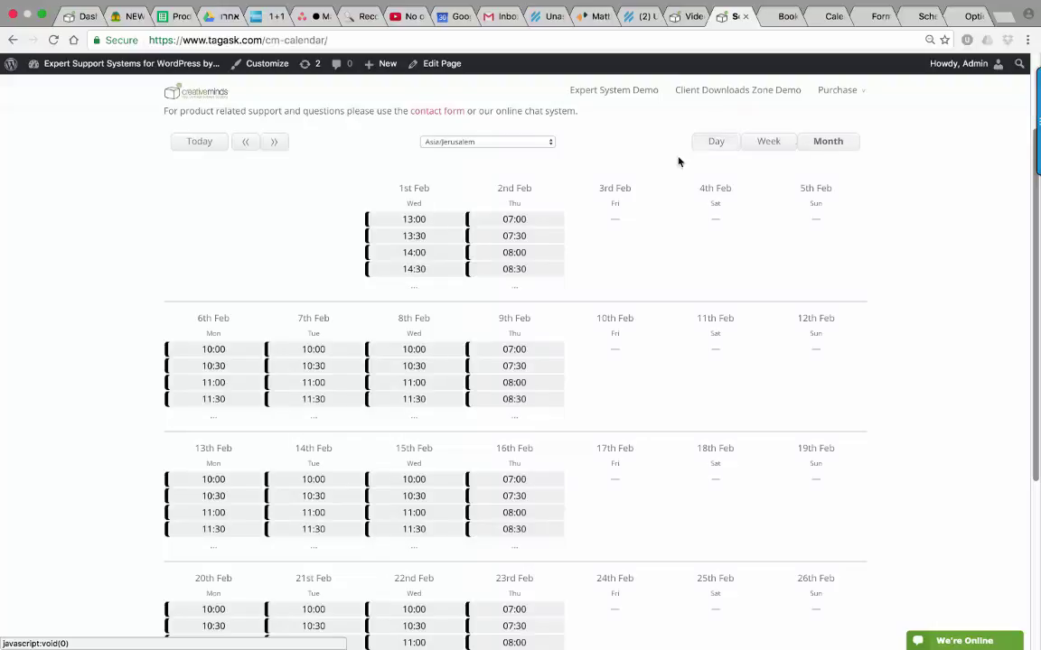
click(486, 142)
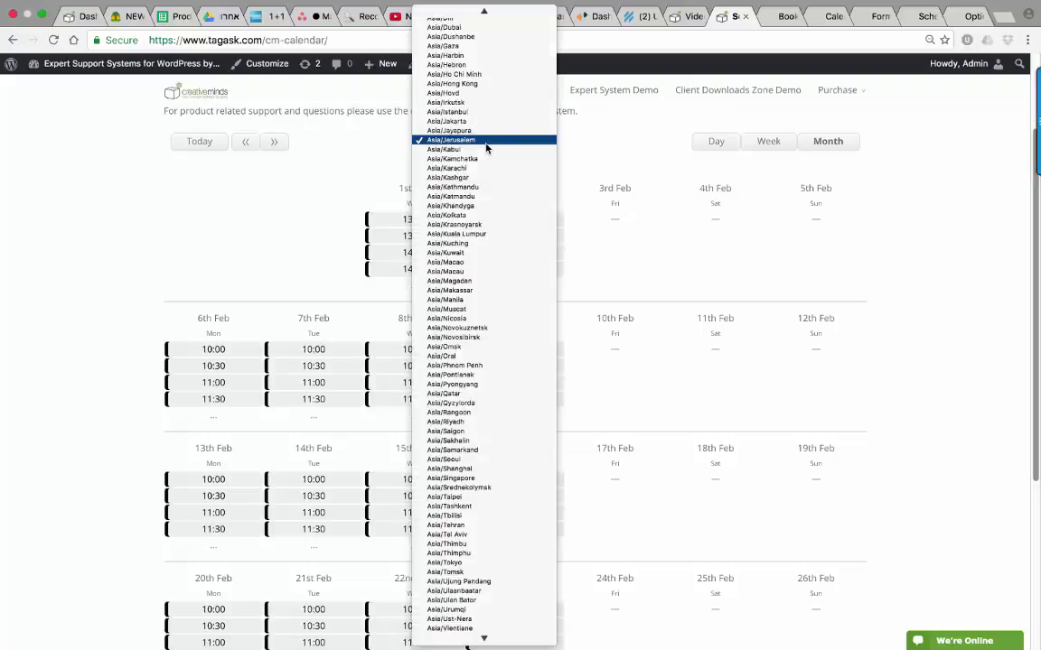